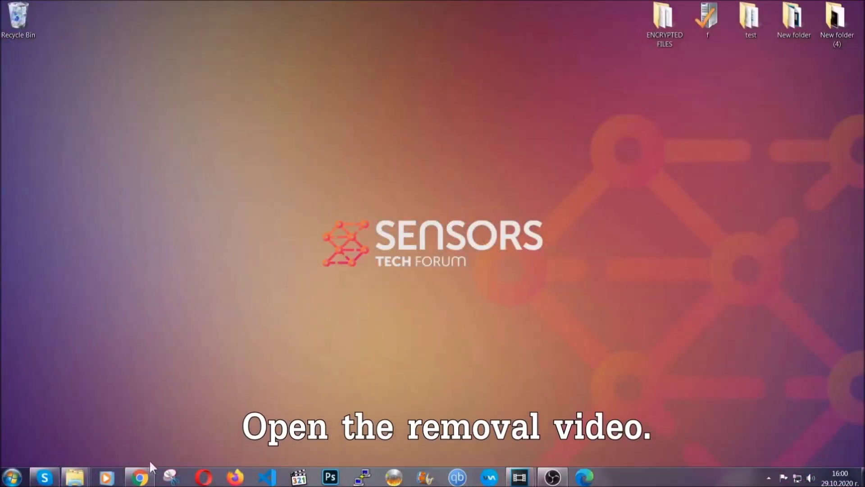
Bring up the YouTube adware removal video in Chrome and open its Full Removal Guide link
{"action": "left_click", "coordinate": [139, 477]}
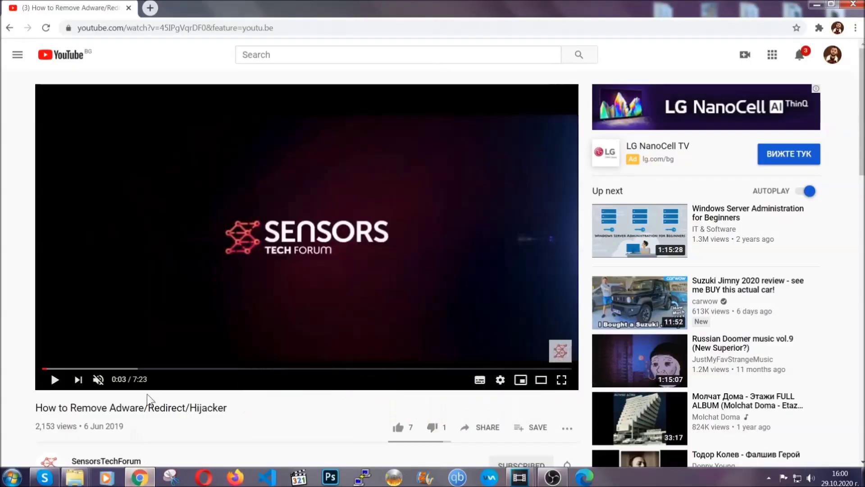
{"action": "scroll", "coordinate": [172, 323], "scroll_direction": "down", "scroll_amount": 3}
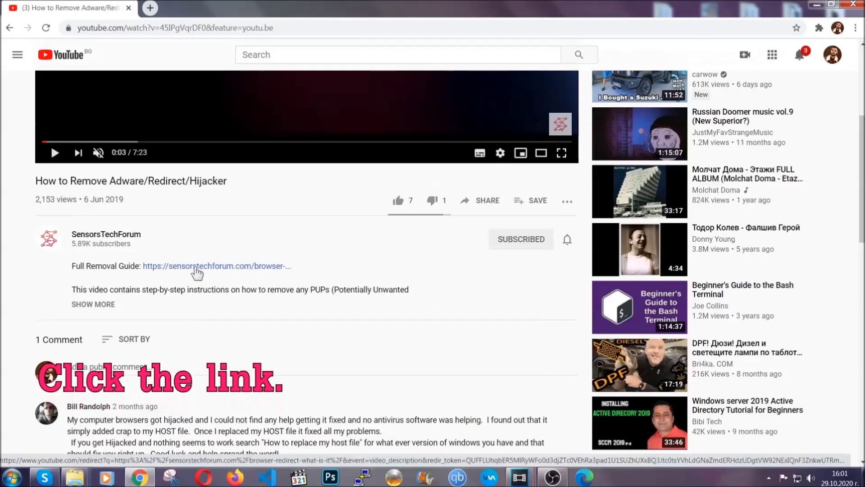
{"action": "left_click", "coordinate": [197, 270]}
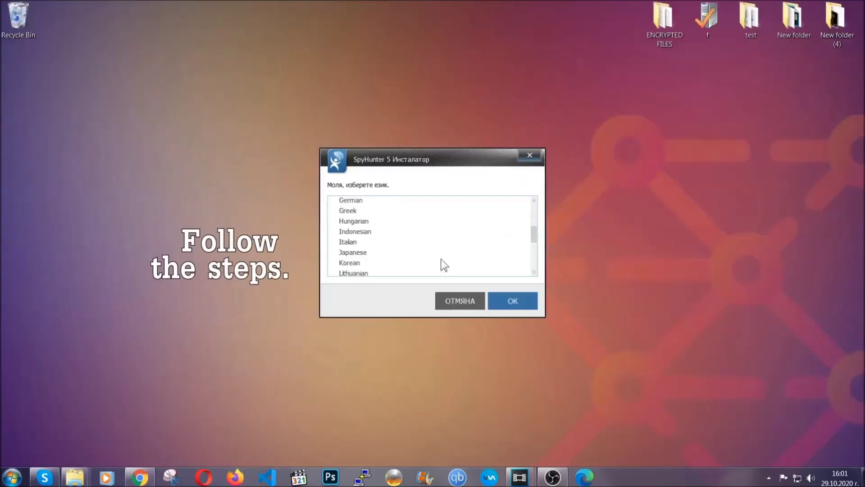
{"action": "scroll", "coordinate": [414, 262], "scroll_direction": "down", "scroll_amount": 3}
{"action": "scroll", "coordinate": [443, 267], "scroll_direction": "up", "scroll_amount": 3}
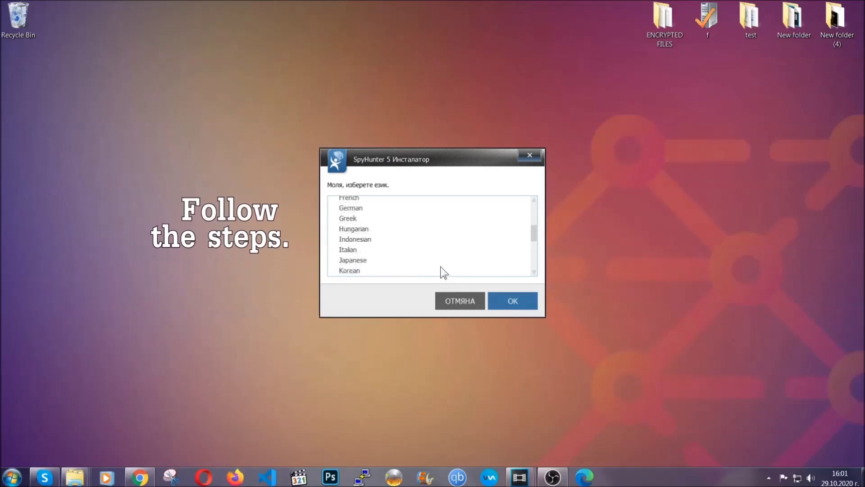
{"action": "scroll", "coordinate": [418, 257], "scroll_direction": "up", "scroll_amount": 3}
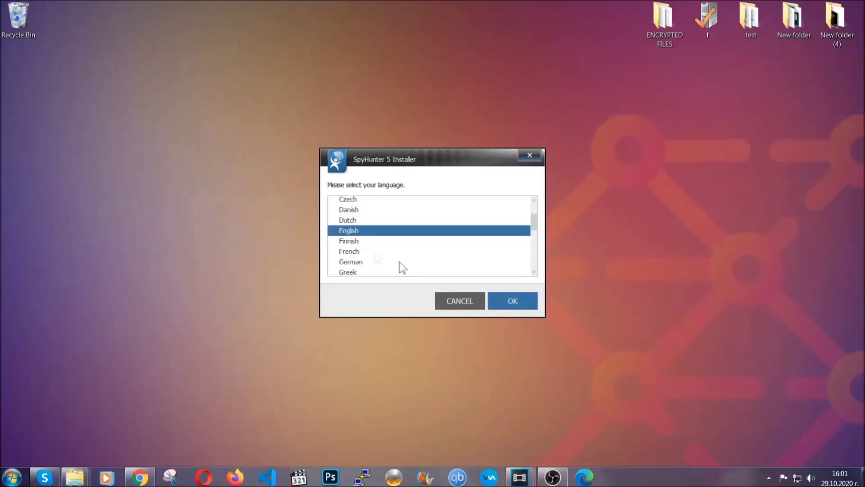
Install SpyHunter 5 with English as the language and the EULA accepted, then finish setup
{"action": "left_click", "coordinate": [508, 301]}
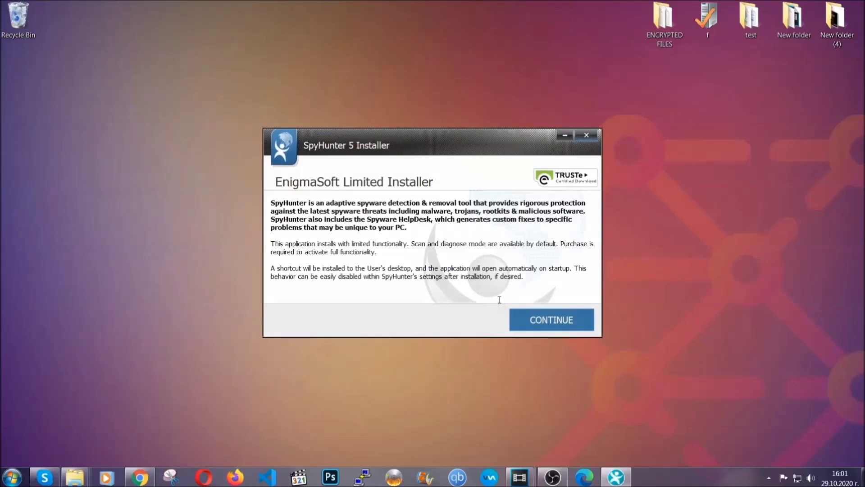
{"action": "left_click", "coordinate": [518, 311]}
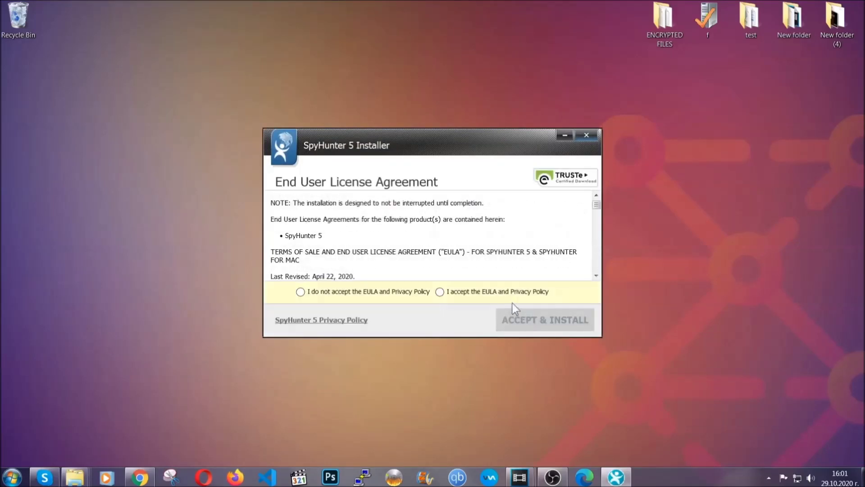
{"action": "left_click", "coordinate": [512, 292]}
{"action": "left_click", "coordinate": [524, 320]}
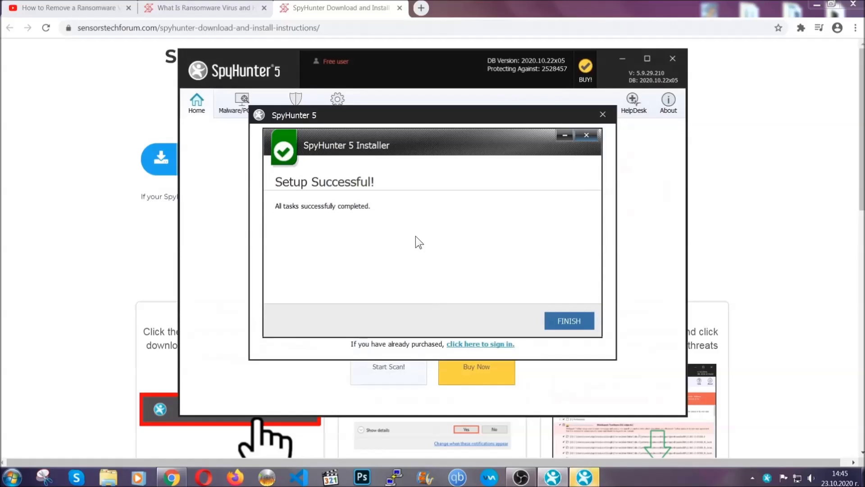
{"action": "left_click", "coordinate": [554, 322]}
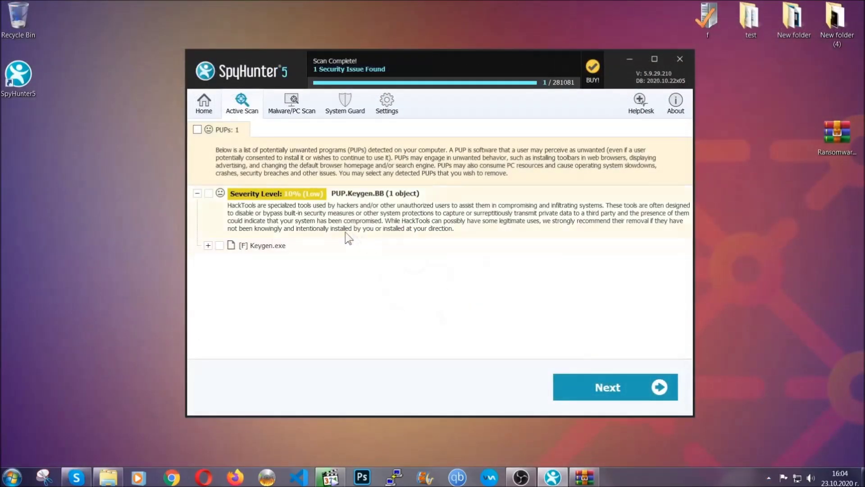
Tick the PUPs checkbox to mark PUP.Keygen.BB for removal
{"action": "left_click", "coordinate": [198, 129]}
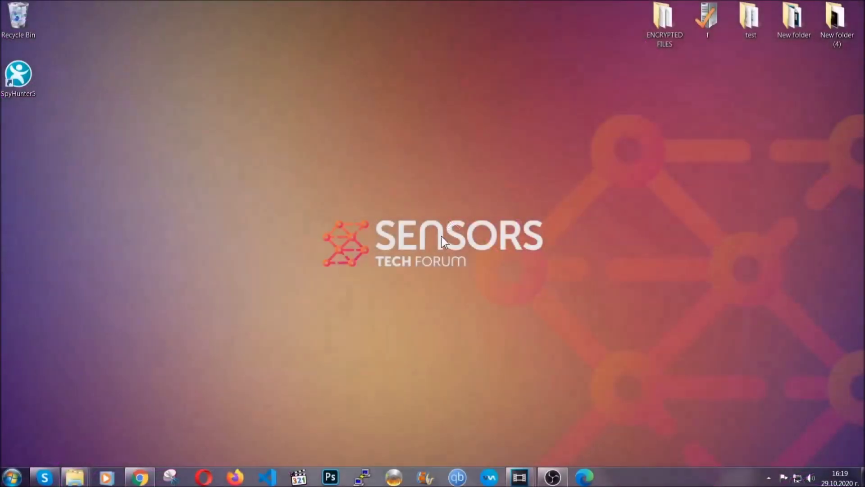
Run APPWIZ.CPL from the Run box to list installed programs
{"action": "key", "text": "super+r"}
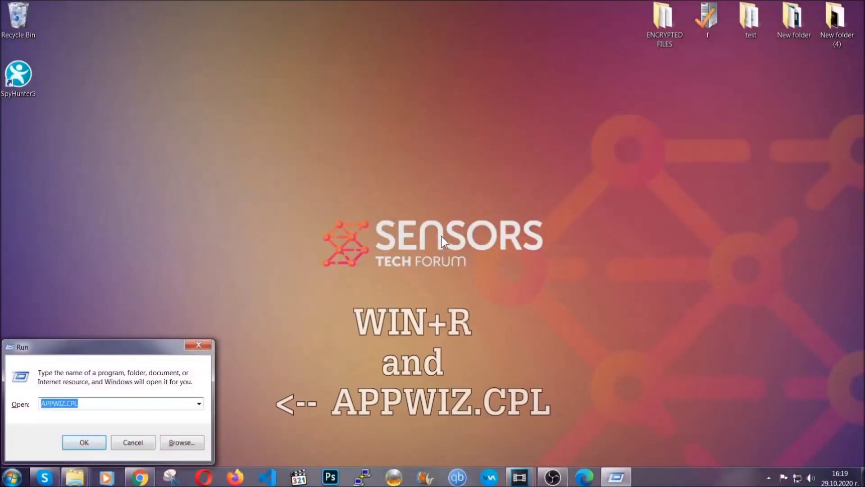
{"action": "left_click", "coordinate": [88, 403]}
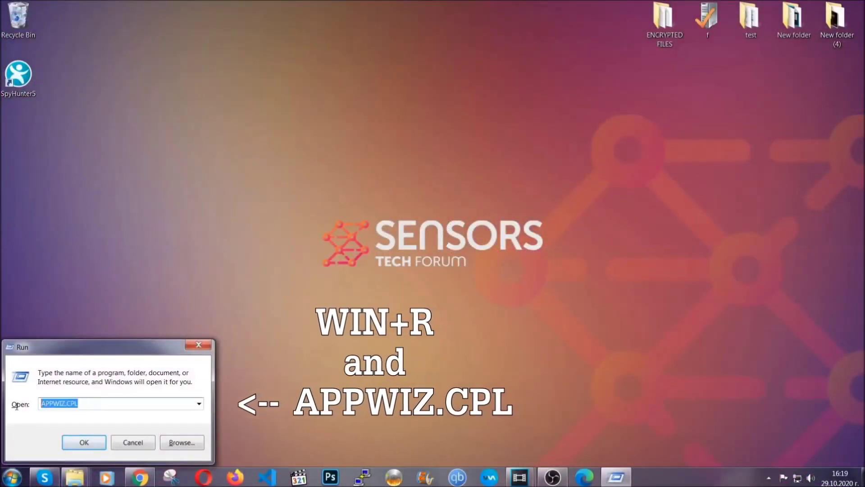
{"action": "left_click_drag", "start_coordinate": [88, 403], "coordinate": [18, 409]}
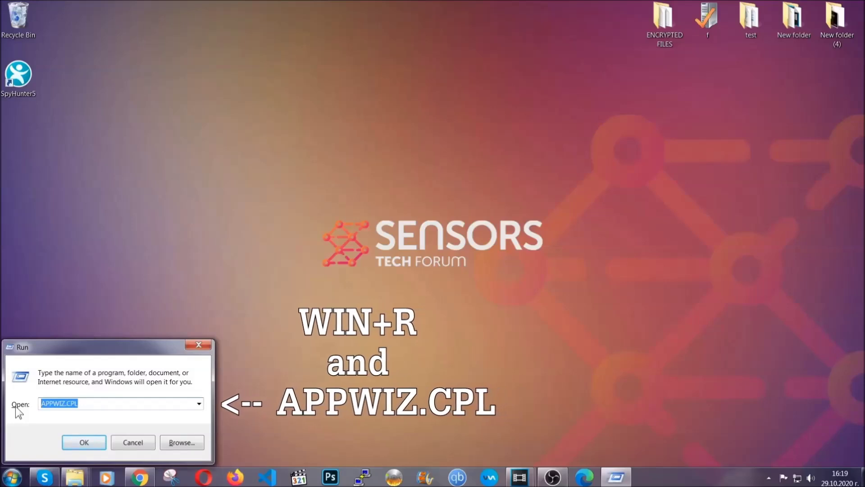
{"action": "left_click", "coordinate": [83, 443]}
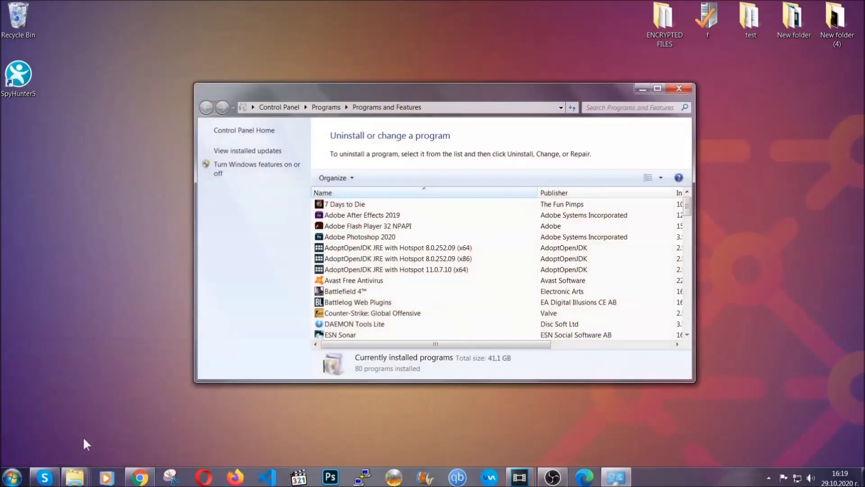
{"action": "scroll", "coordinate": [458, 244], "scroll_direction": "down", "scroll_amount": 10}
{"action": "scroll", "coordinate": [463, 254], "scroll_direction": "down", "scroll_amount": 10}
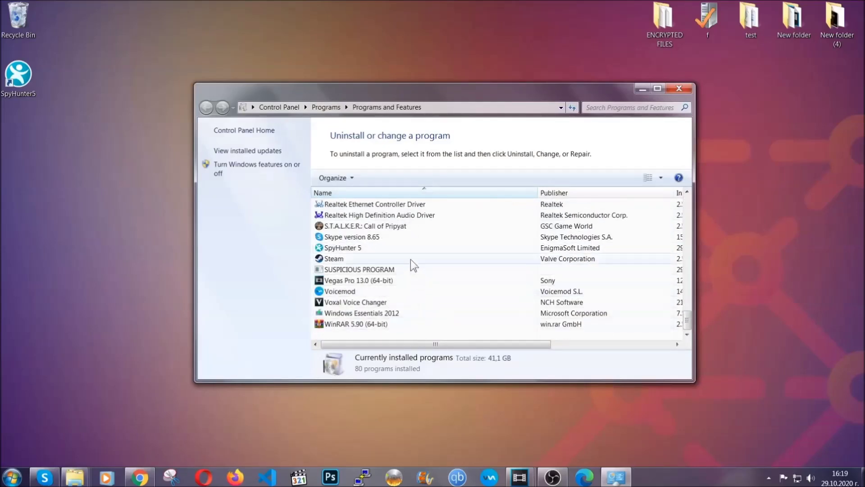
Uninstall SUSPICIOUS PROGRAM and confirm its removal
{"action": "left_click", "coordinate": [365, 270]}
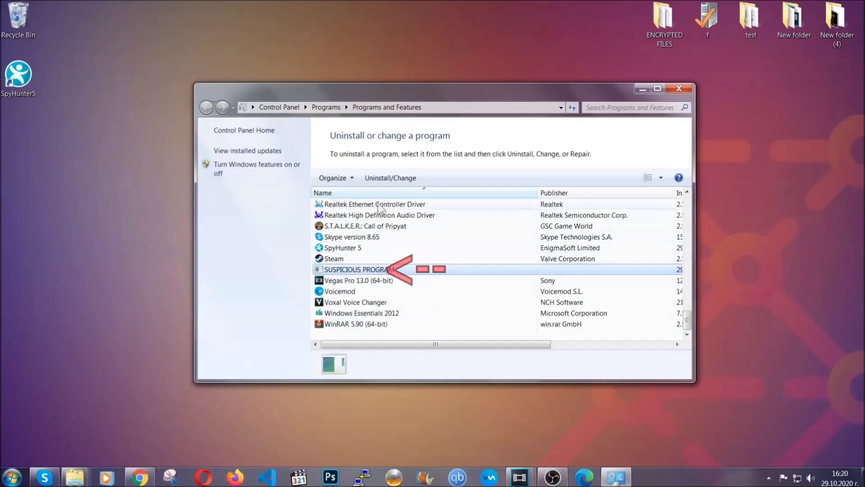
{"action": "left_click", "coordinate": [390, 178]}
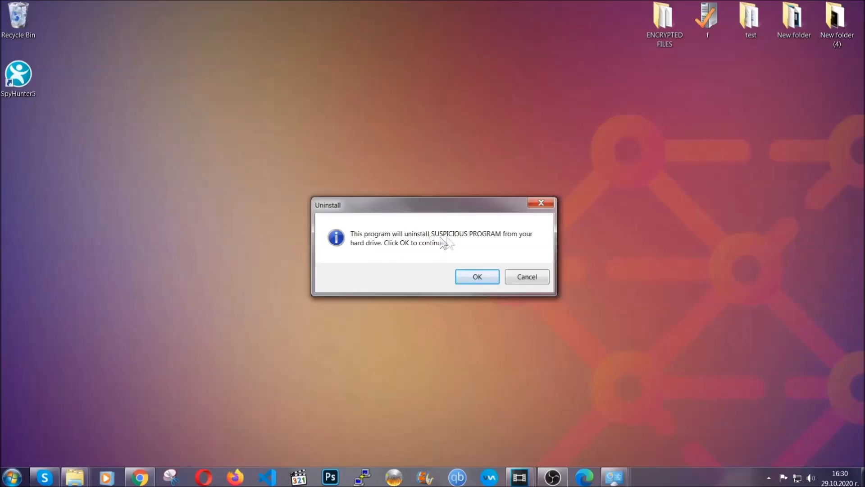
{"action": "left_click", "coordinate": [474, 279]}
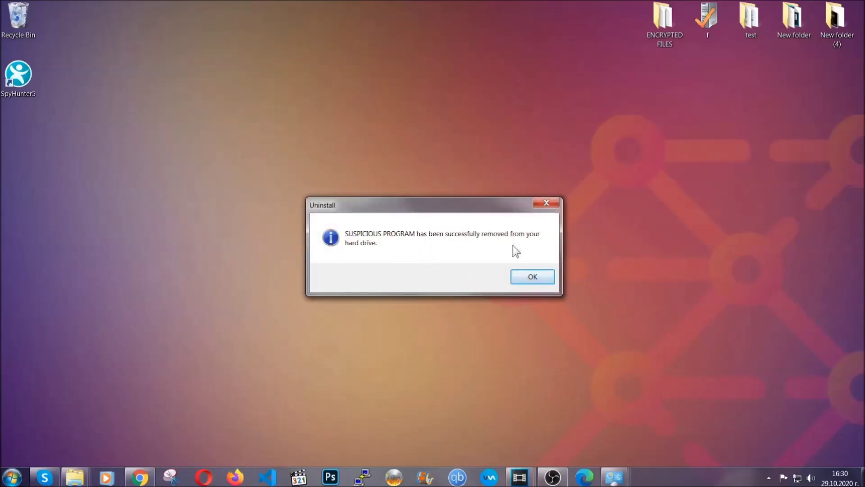
{"action": "left_click", "coordinate": [532, 277]}
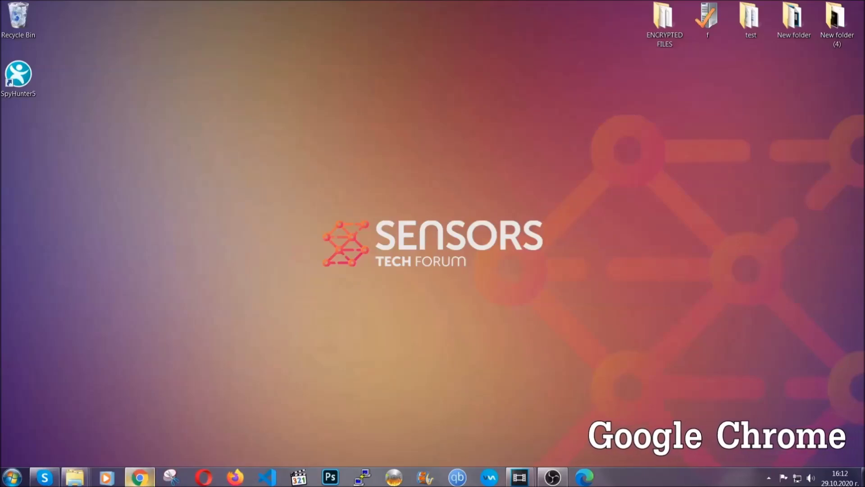
Clear Chrome's all-time browsing data at chrome://settings/clearBrowserData, leaving passwords unticked
{"action": "left_click", "coordinate": [138, 477]}
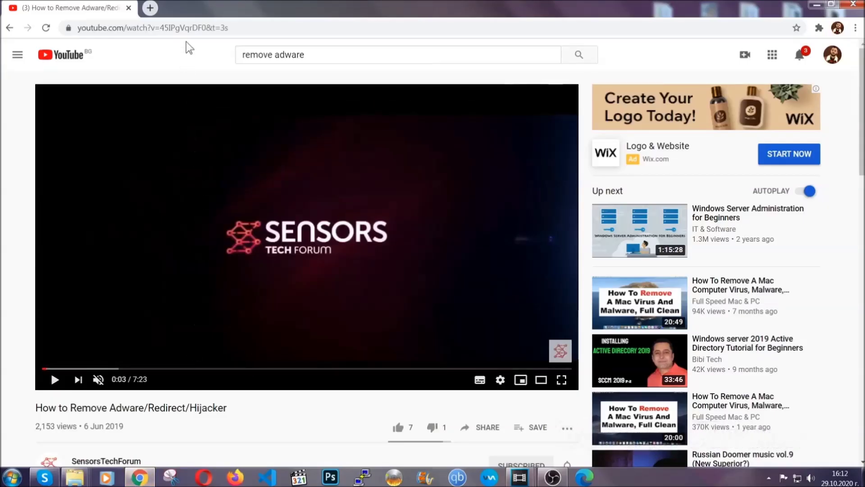
{"action": "left_click", "coordinate": [188, 27]}
{"action": "type", "text": "chro"}
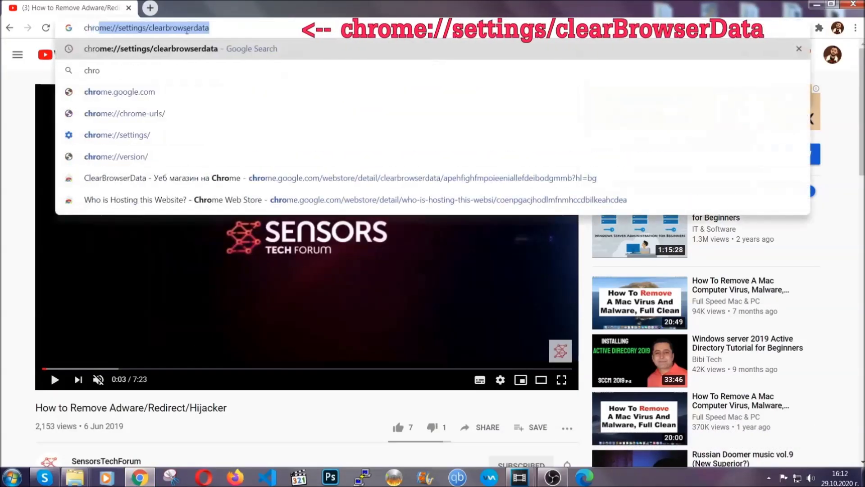
{"action": "type", "text": "me:/"}
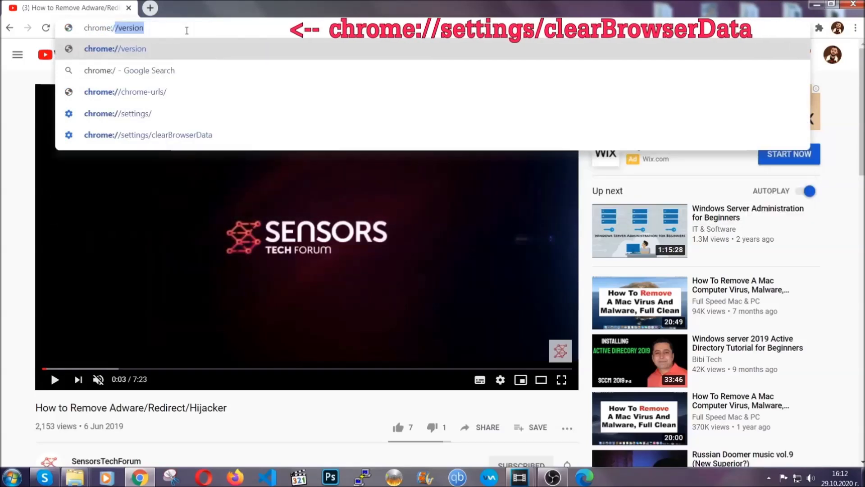
{"action": "type", "text": "/setting"}
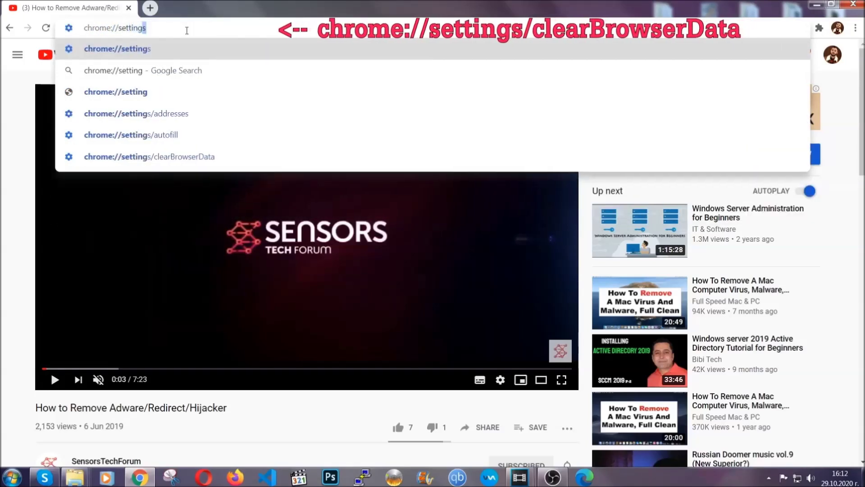
{"action": "type", "text": "s/ce"}
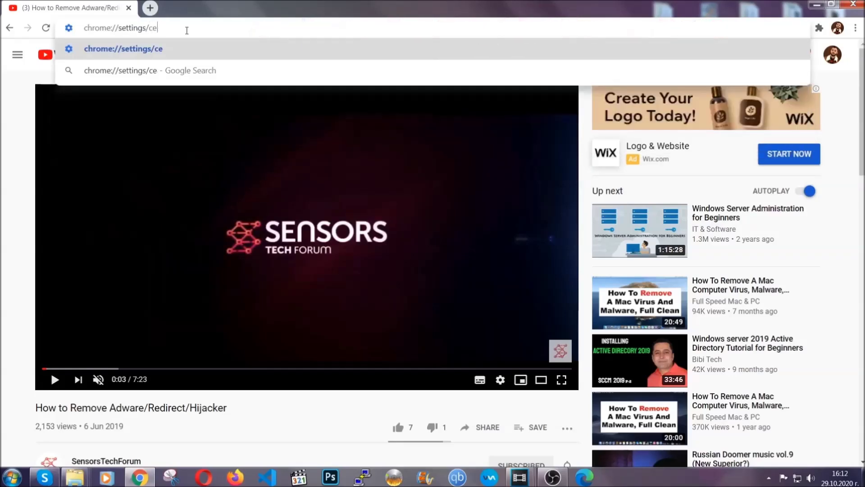
{"action": "key", "text": "BackSpace"}
{"action": "type", "text": "lear"}
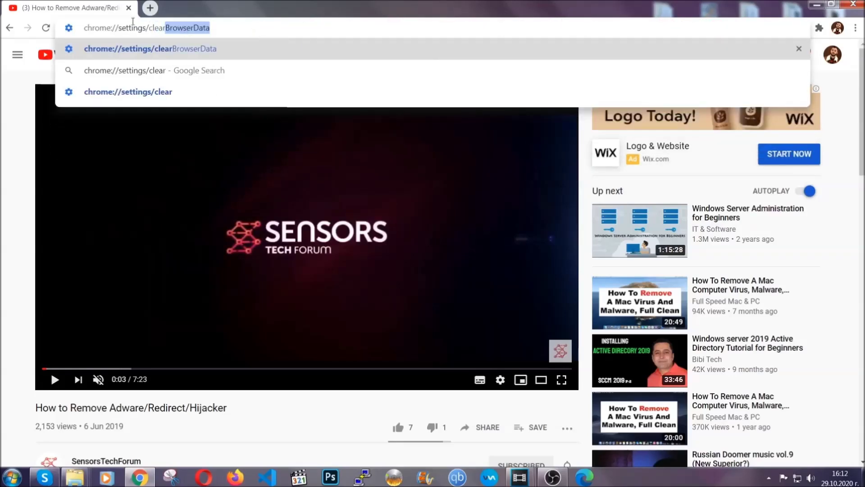
{"action": "left_click", "coordinate": [120, 47]}
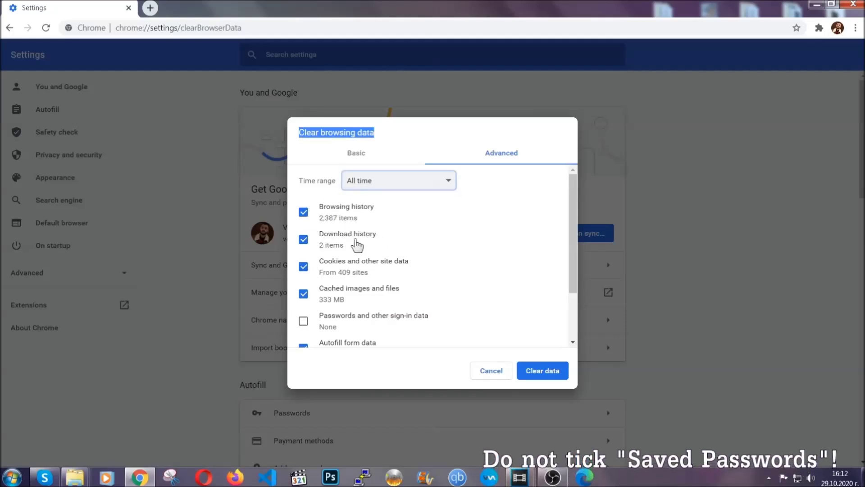
{"action": "scroll", "coordinate": [344, 295], "scroll_direction": "down", "scroll_amount": 2}
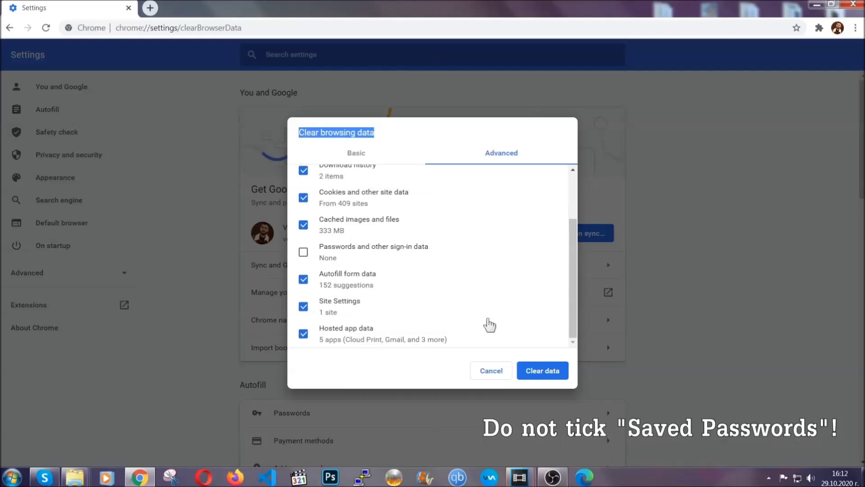
{"action": "left_click", "coordinate": [532, 371]}
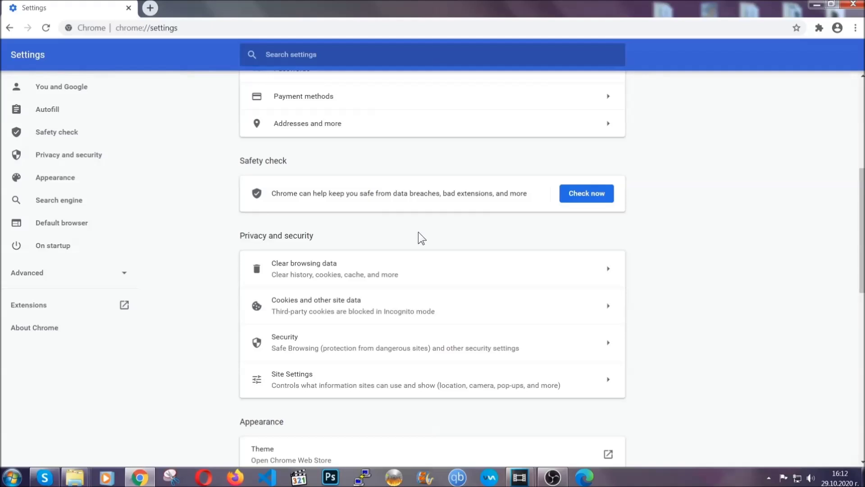
Remove the Bulk Media Downloader extension from Chrome's Extensions page, then minimize Chrome
{"action": "left_click", "coordinate": [856, 28]}
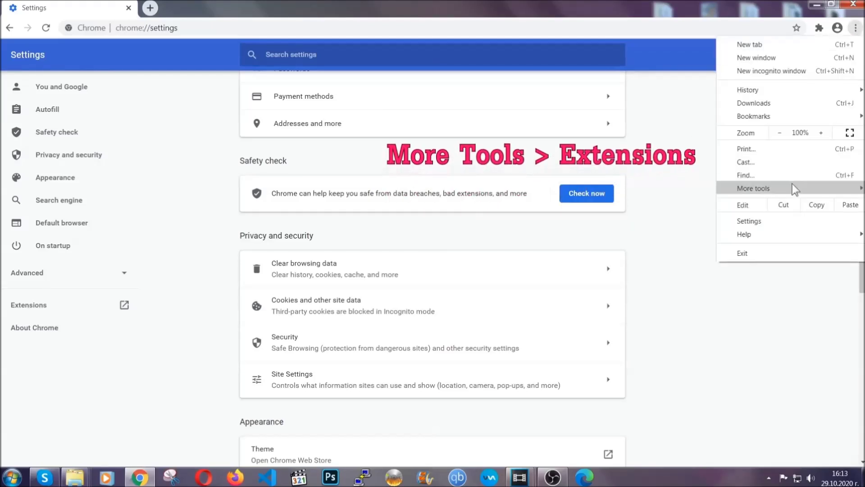
{"action": "mouse_move", "coordinate": [753, 188]}
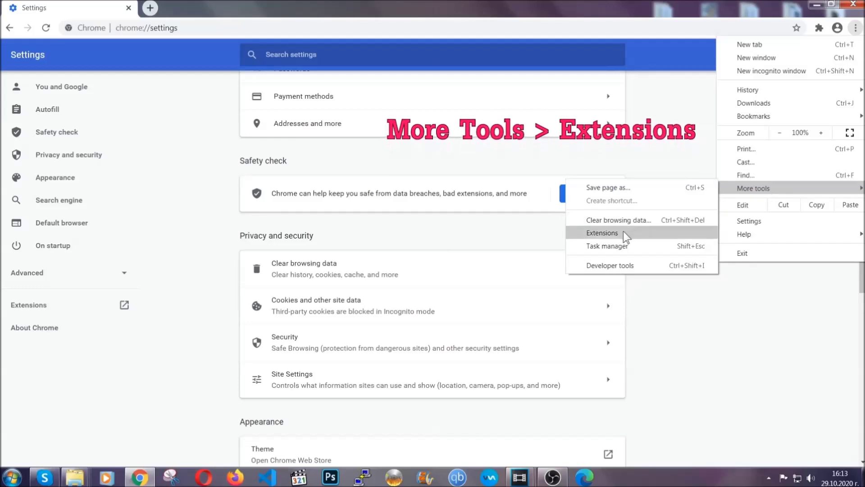
{"action": "left_click", "coordinate": [623, 230]}
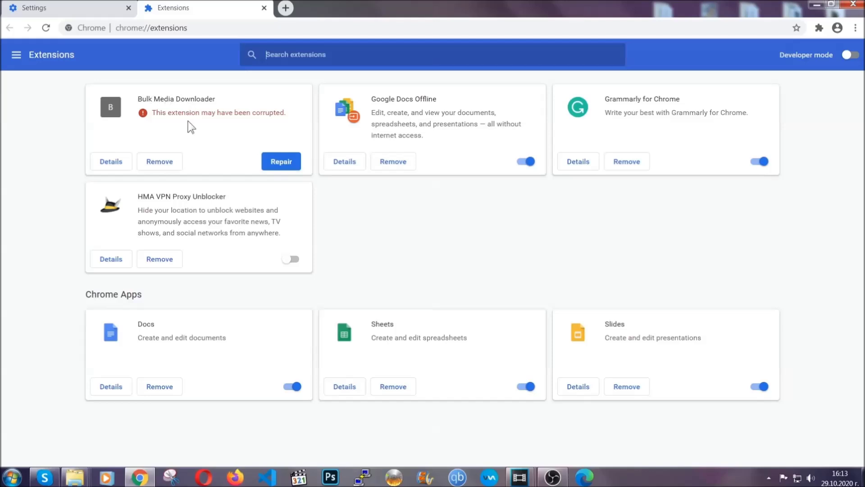
{"action": "left_click", "coordinate": [160, 162]}
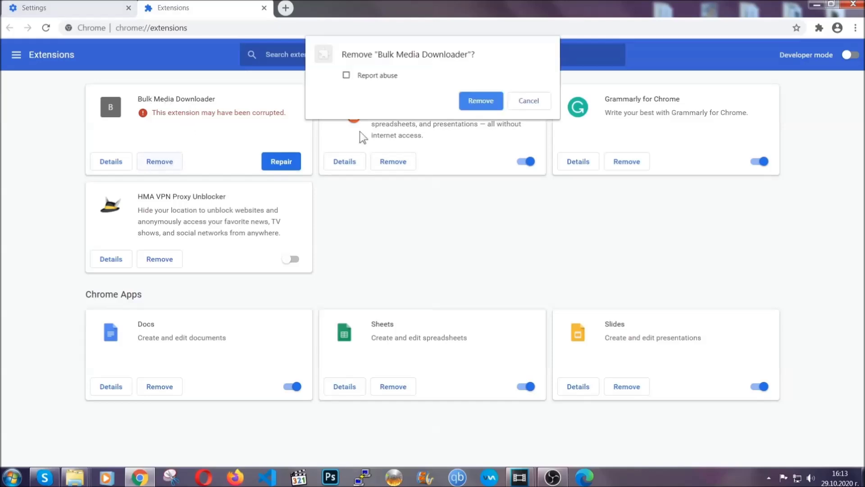
{"action": "left_click", "coordinate": [469, 103]}
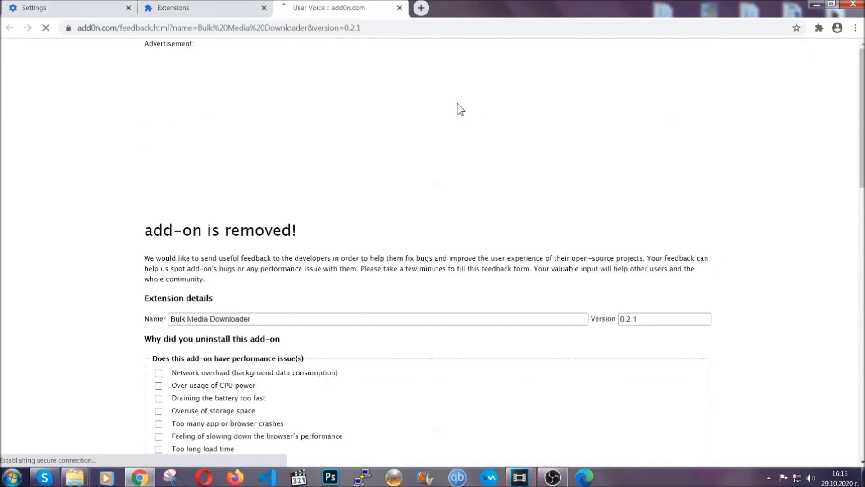
{"action": "left_click", "coordinate": [219, 9]}
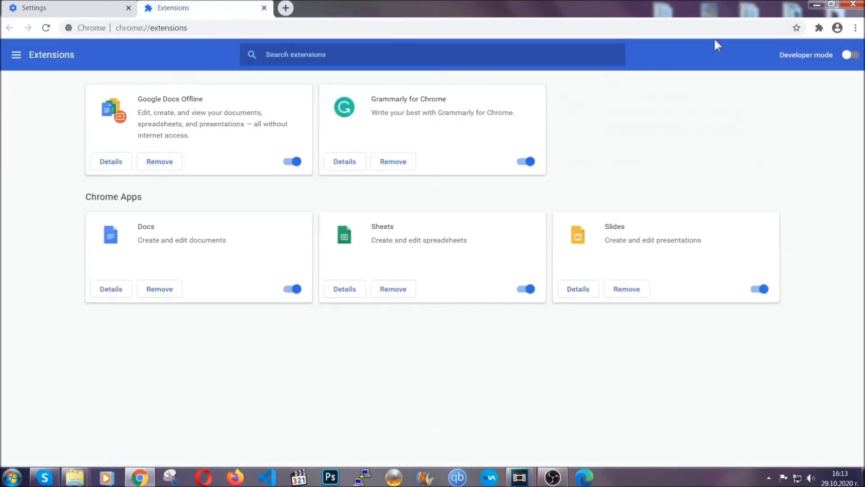
{"action": "left_click", "coordinate": [812, 5]}
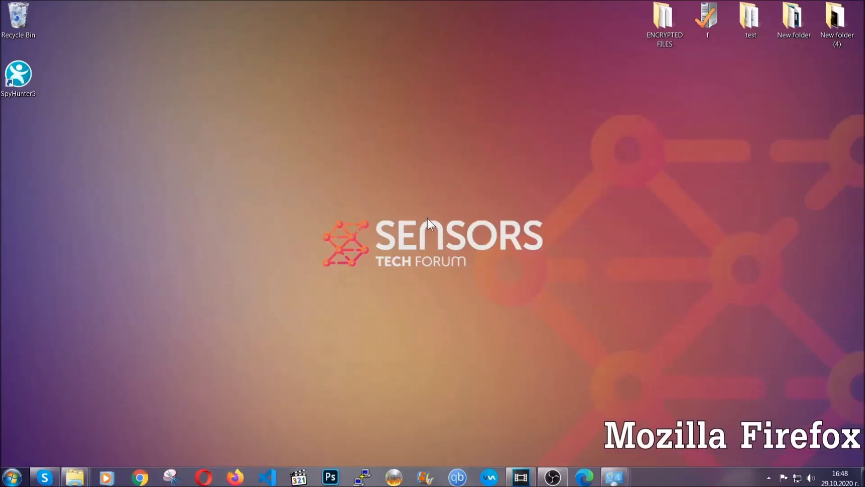
Launch Firefox and load about:support
{"action": "left_click", "coordinate": [234, 477]}
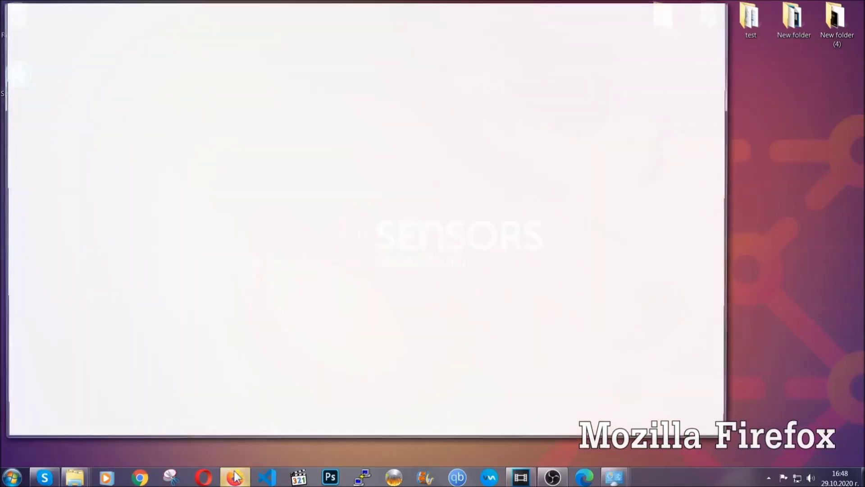
{"action": "left_click", "coordinate": [237, 34]}
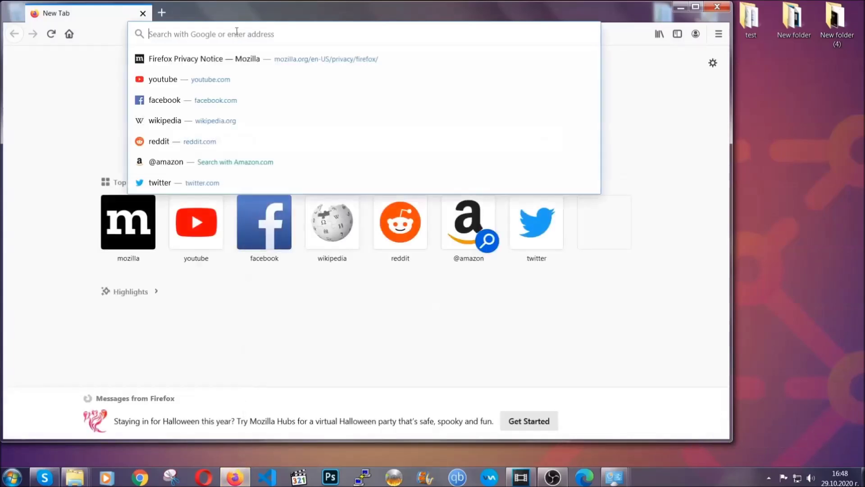
{"action": "type", "text": "about"}
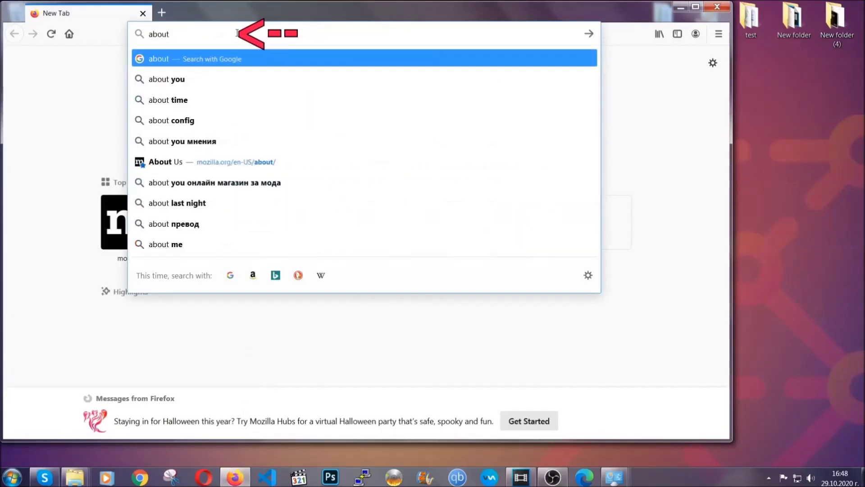
{"action": "type", "text": ":support"}
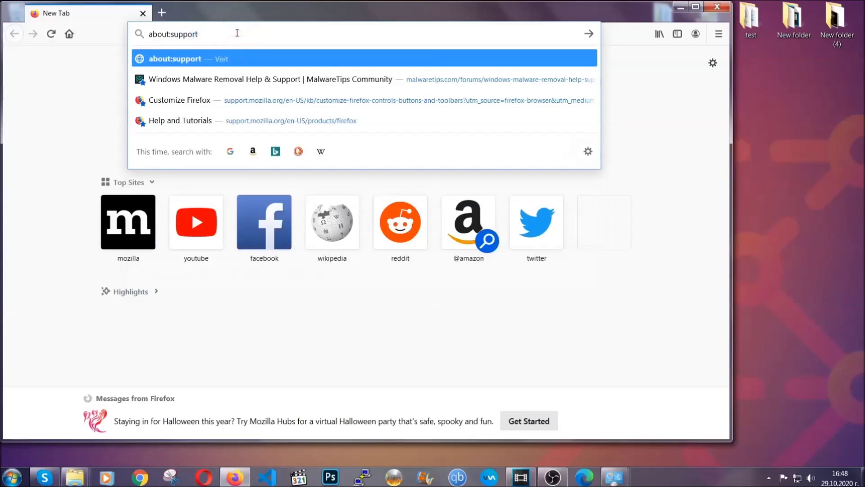
{"action": "key", "text": "Return"}
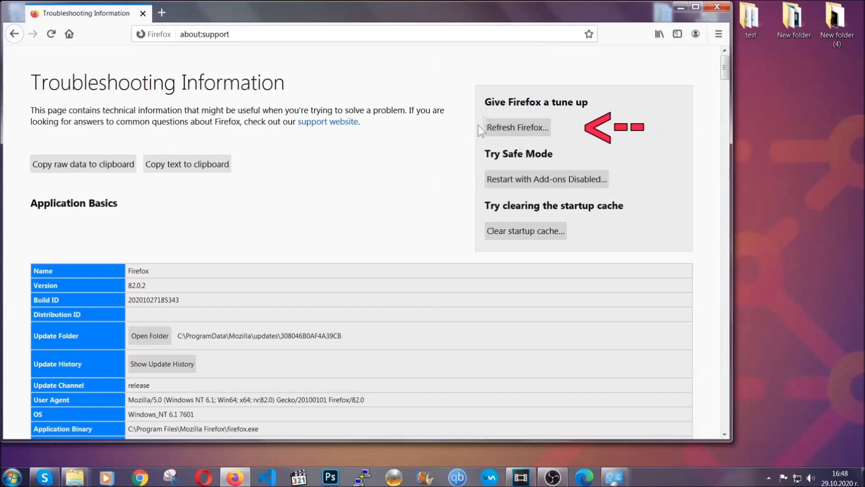
Confirm Refresh Firefox, then minimize the window after the Success page appears
{"action": "left_click", "coordinate": [514, 129]}
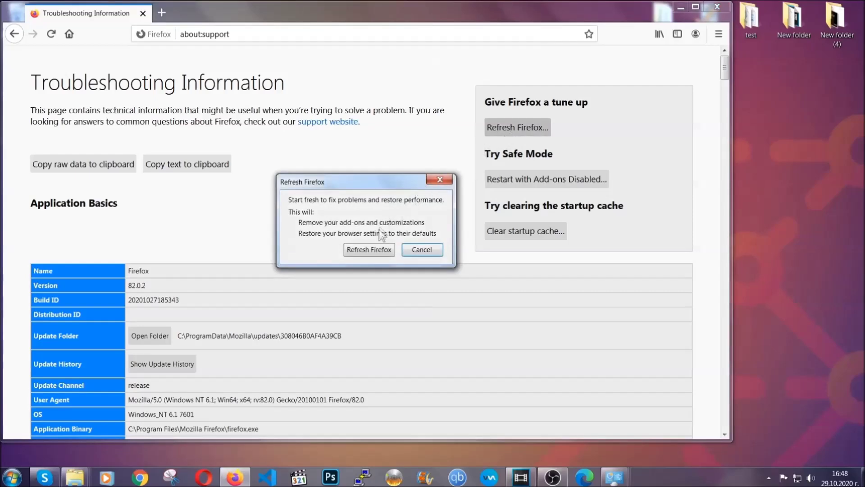
{"action": "left_click", "coordinate": [368, 252]}
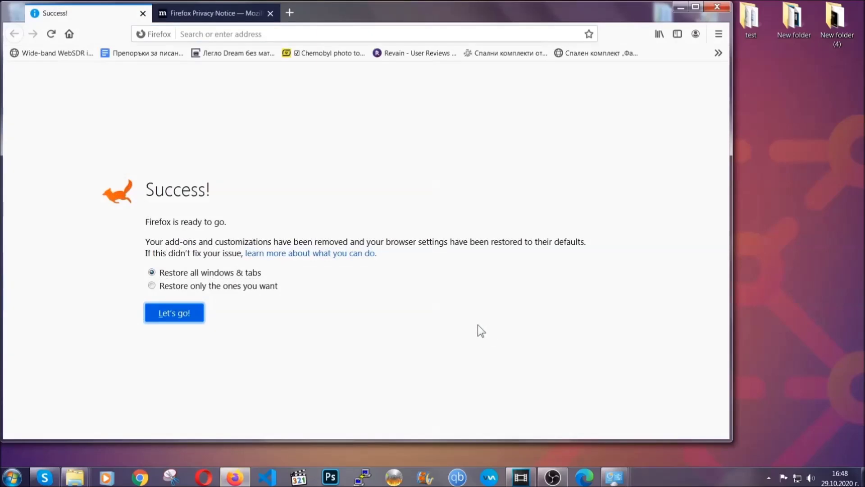
{"action": "left_click", "coordinate": [678, 8]}
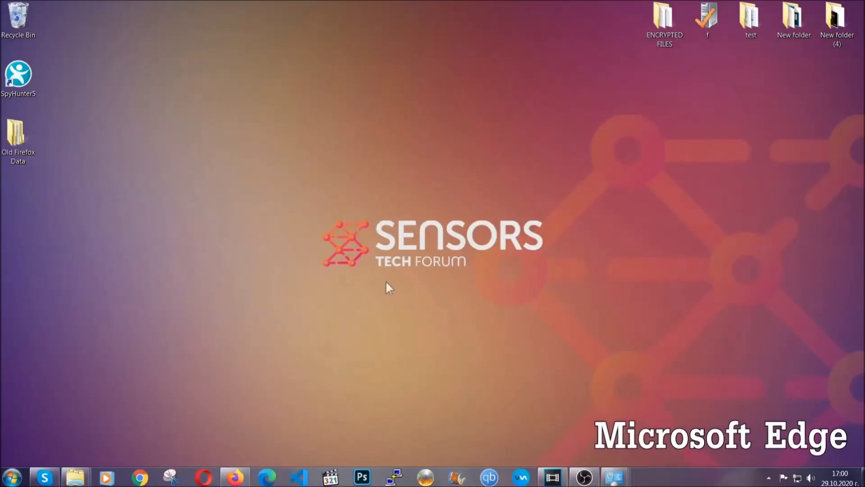
Launch Microsoft Edge from the taskbar
{"action": "left_click", "coordinate": [268, 477]}
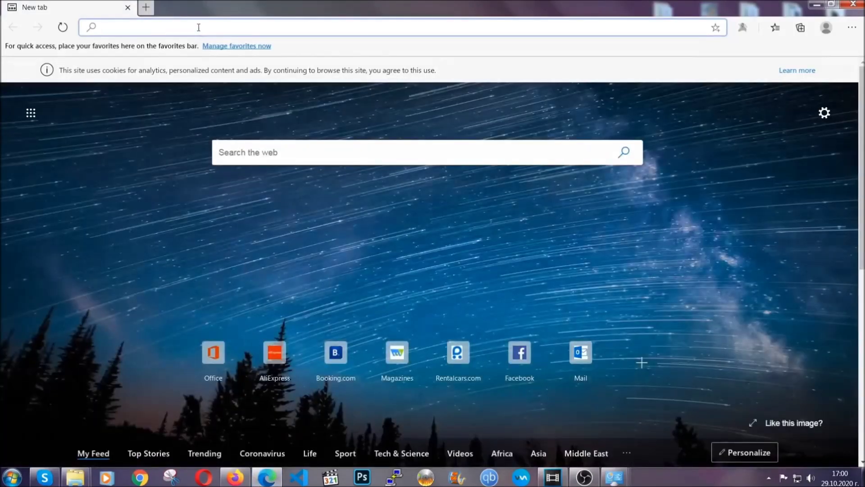
{"action": "type", "text": "edge://"}
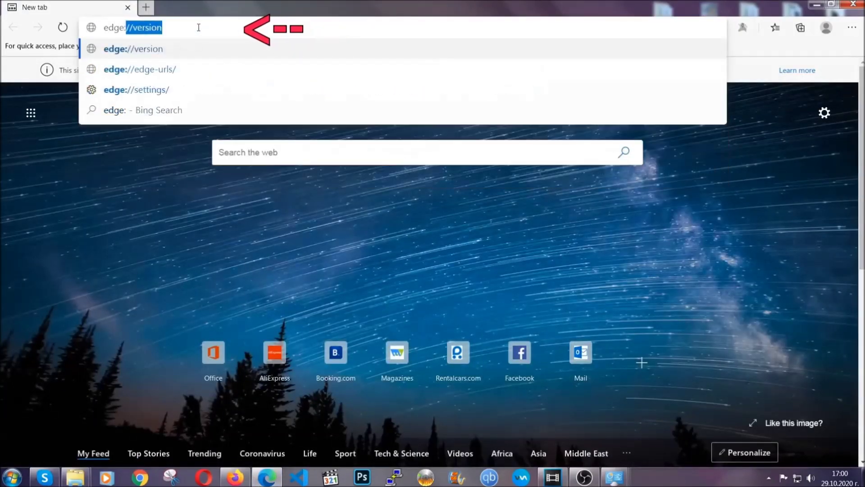
{"action": "type", "text": "setting"}
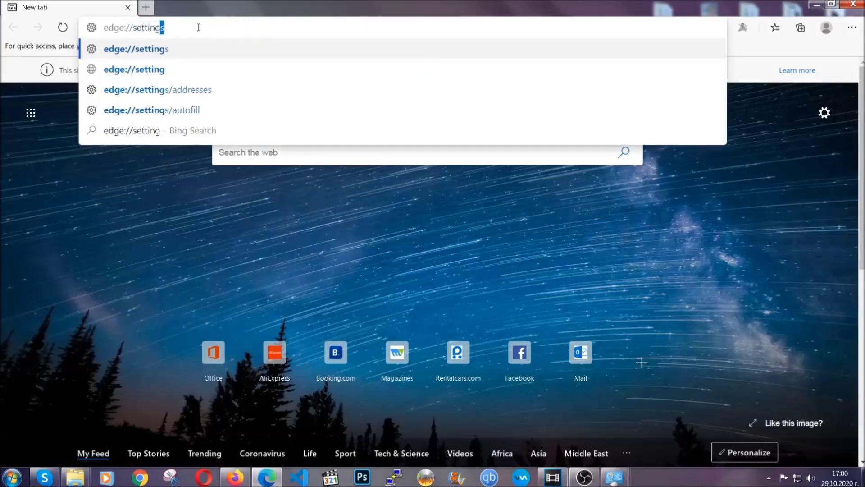
{"action": "type", "text": "s/cle"}
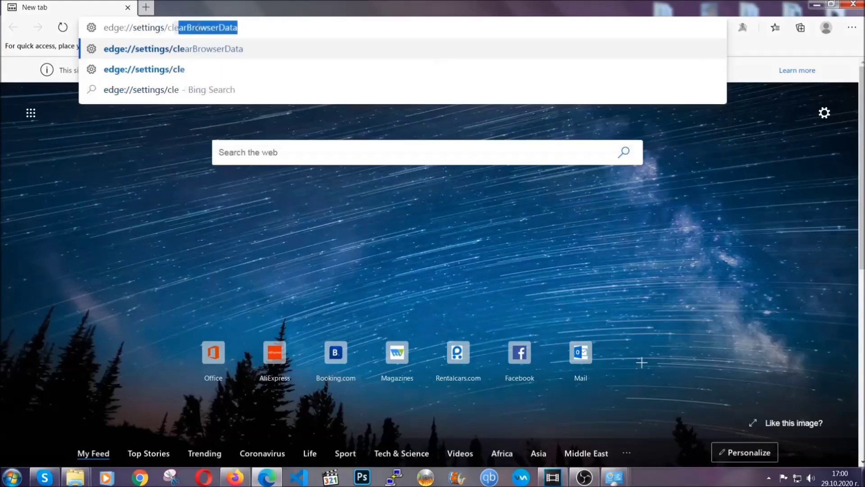
{"action": "type", "text": "arBrow"}
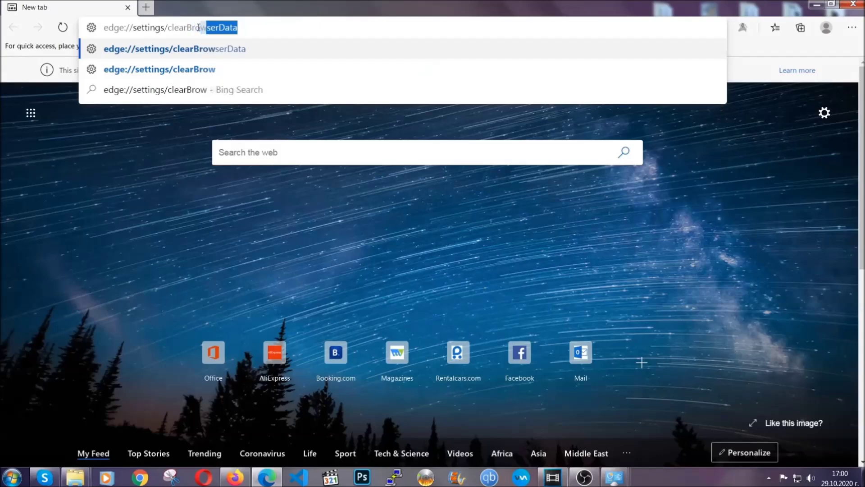
{"action": "type", "text": "serData"}
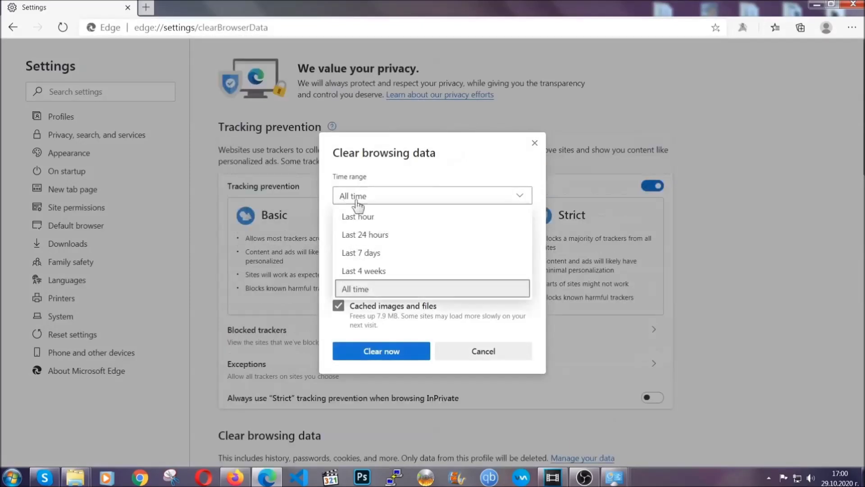
Keep the All time range and clear Edge's selected browsing data
{"action": "left_click", "coordinate": [358, 287]}
{"action": "scroll", "coordinate": [356, 290], "scroll_direction": "down", "scroll_amount": 3}
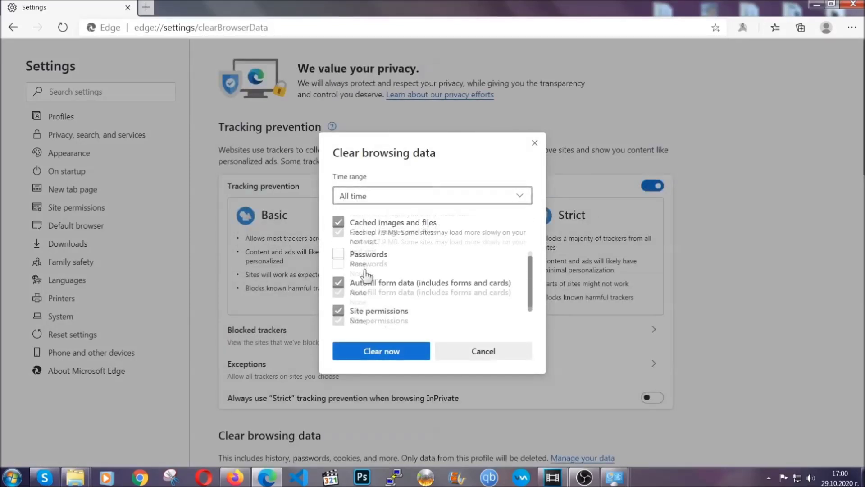
{"action": "left_click", "coordinate": [377, 353]}
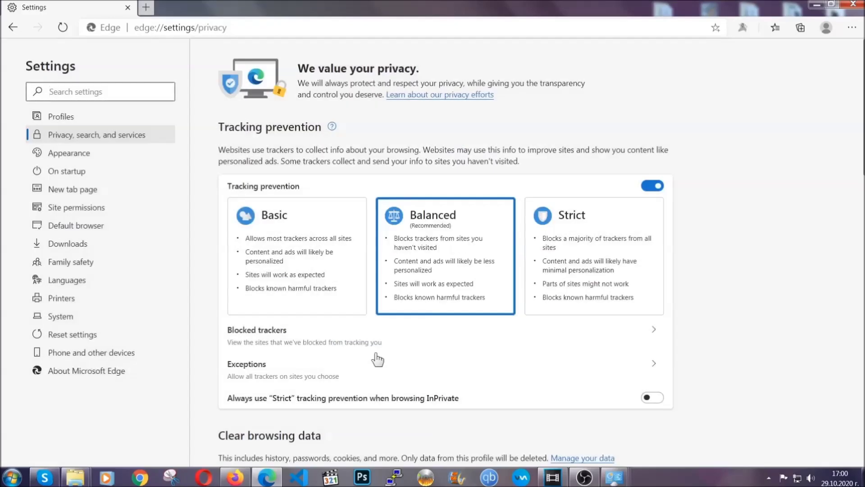
Remove Edge's single extension from the Extensions page, confirm the removal, and close Edge
{"action": "left_click", "coordinate": [851, 28]}
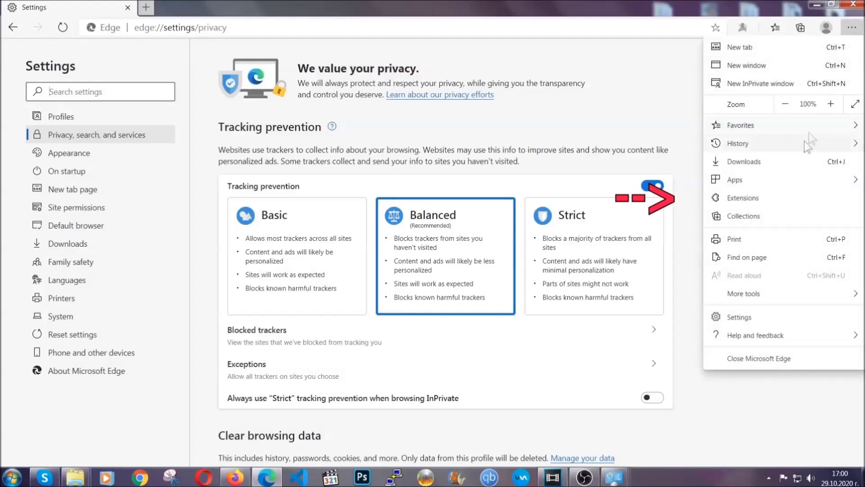
{"action": "left_click", "coordinate": [742, 197]}
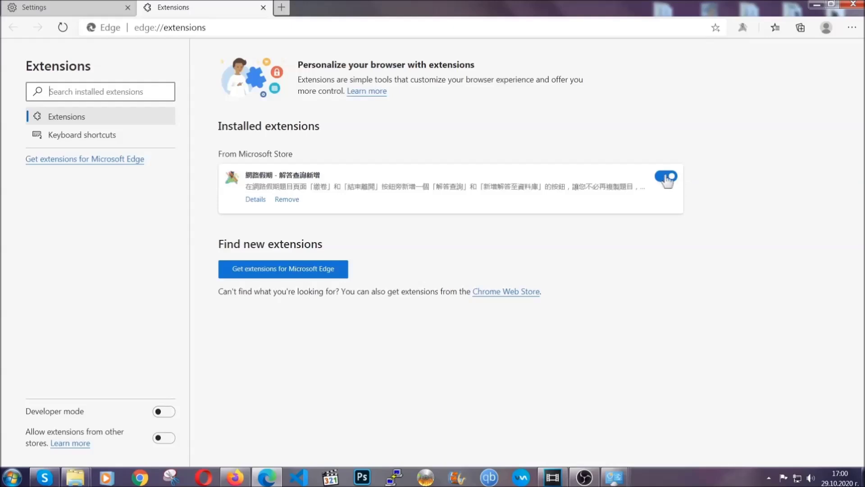
{"action": "left_click", "coordinate": [287, 199]}
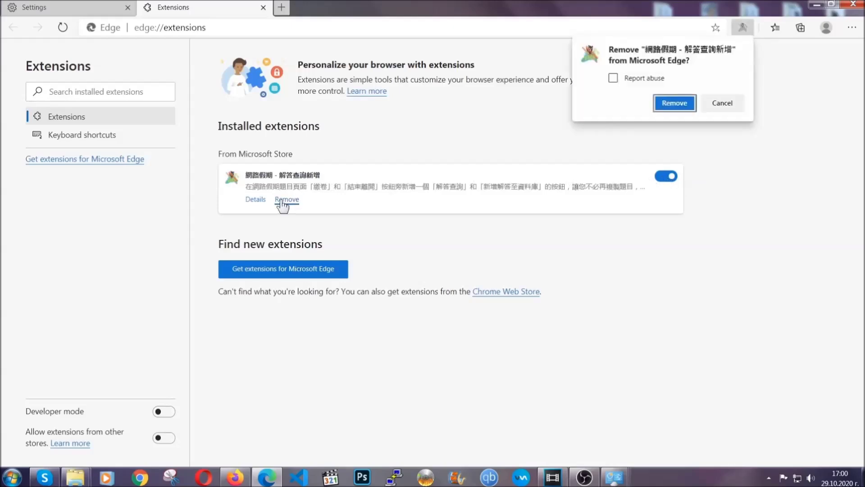
{"action": "left_click", "coordinate": [674, 103]}
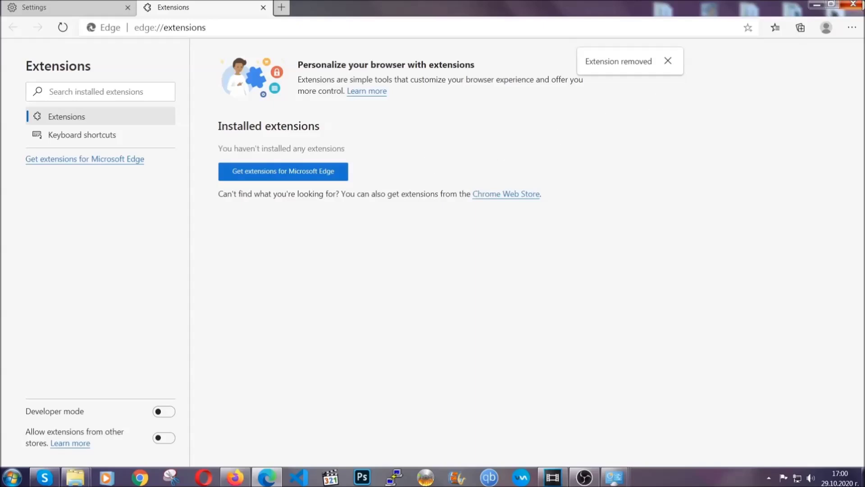
{"action": "left_click", "coordinate": [853, 6]}
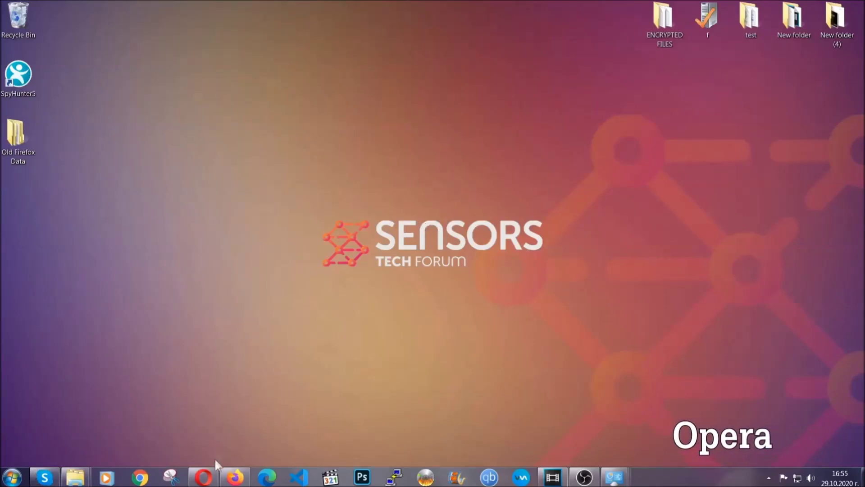
Launch Opera and load opera://settings/clearBrowserData
{"action": "left_click", "coordinate": [202, 477]}
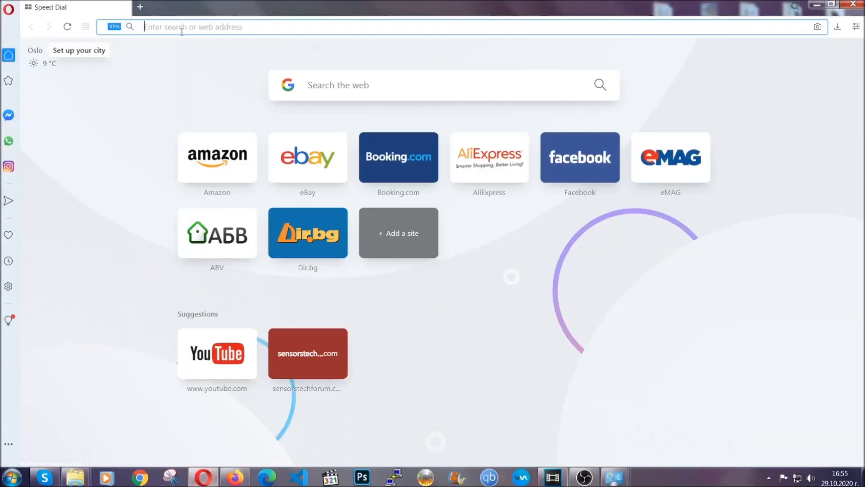
{"action": "type", "text": "opera"}
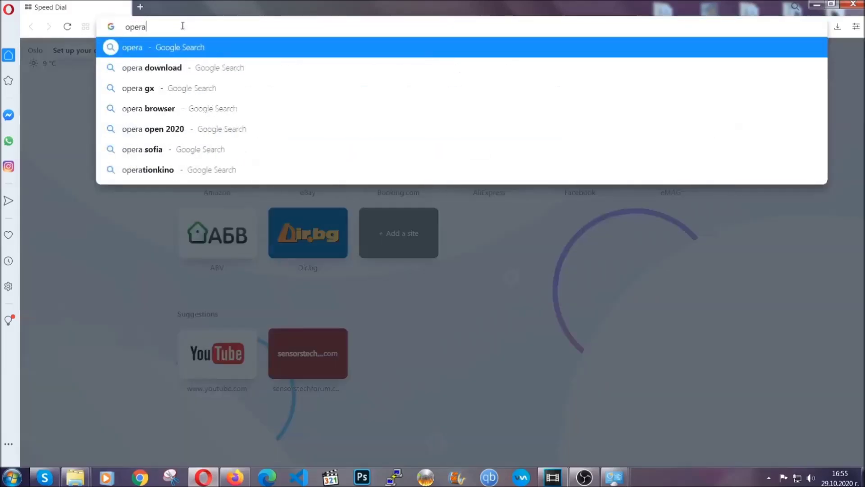
{"action": "type", "text": "://settings/c"}
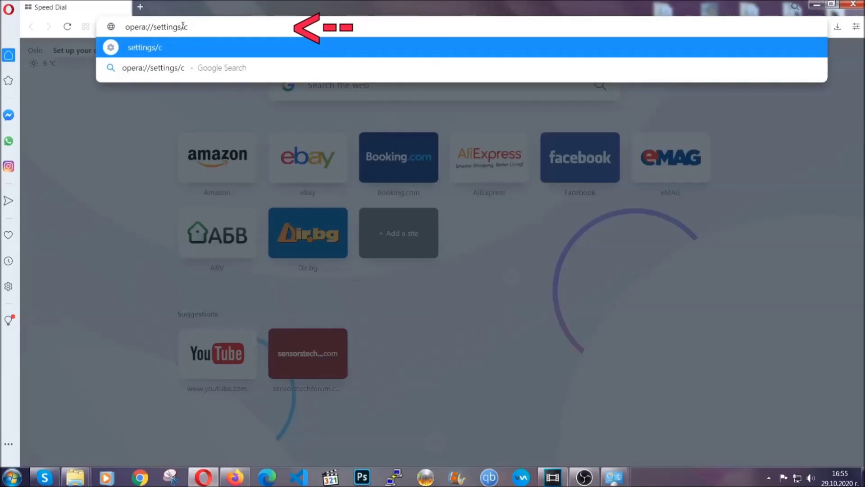
{"action": "type", "text": "learBr"}
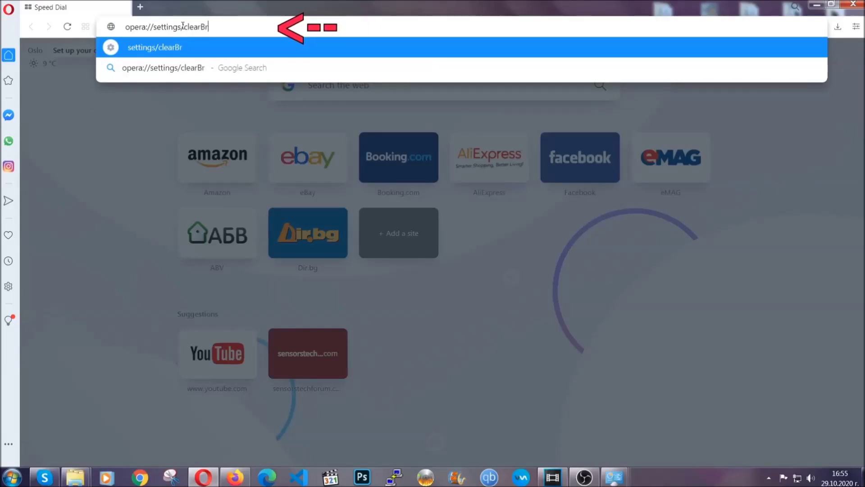
{"action": "type", "text": "rwserData"}
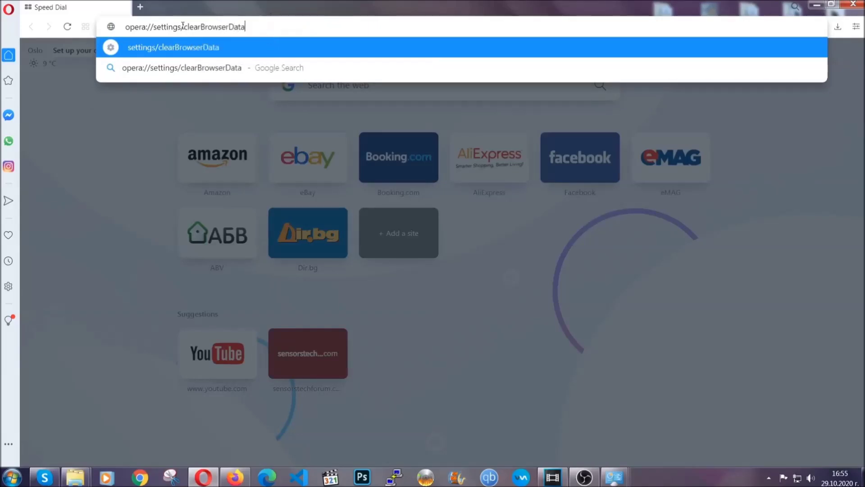
{"action": "key", "text": "Return"}
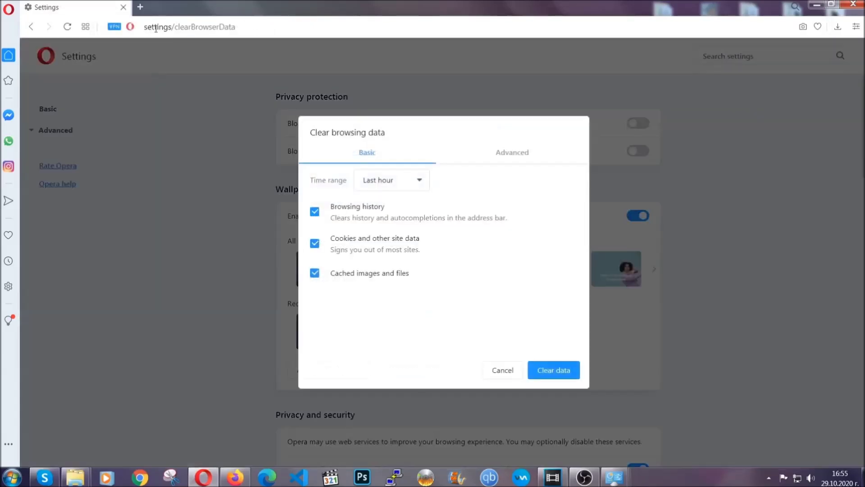
Clear Opera's all-time advanced data, including site settings and hosted app data, but not passwords
{"action": "left_click", "coordinate": [511, 152]}
{"action": "left_click", "coordinate": [419, 180]}
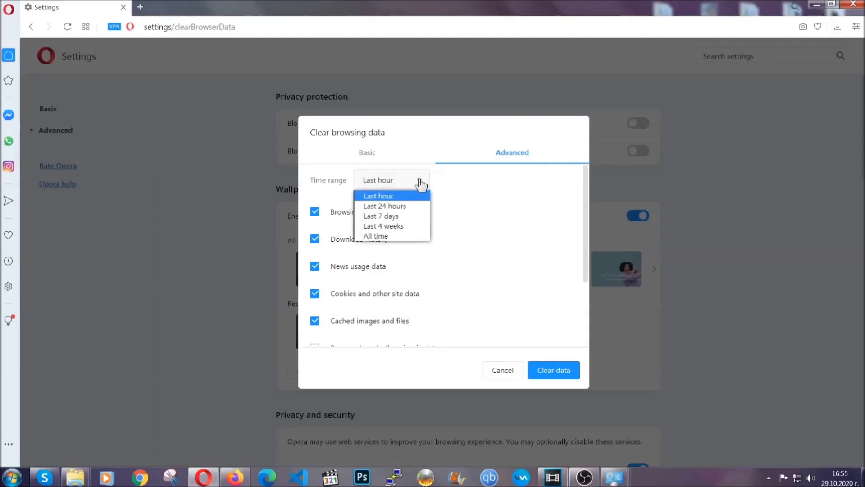
{"action": "left_click", "coordinate": [392, 236]}
{"action": "scroll", "coordinate": [395, 240], "scroll_direction": "down", "scroll_amount": 3}
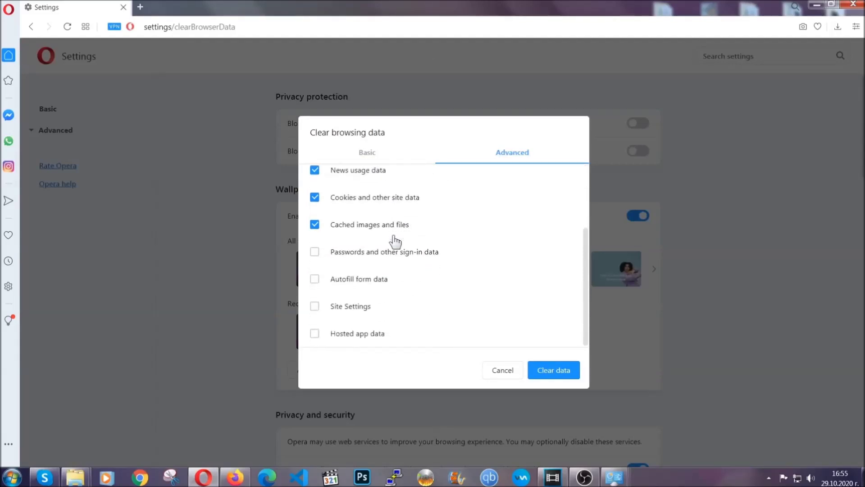
{"action": "left_click", "coordinate": [354, 308]}
{"action": "left_click", "coordinate": [346, 335]}
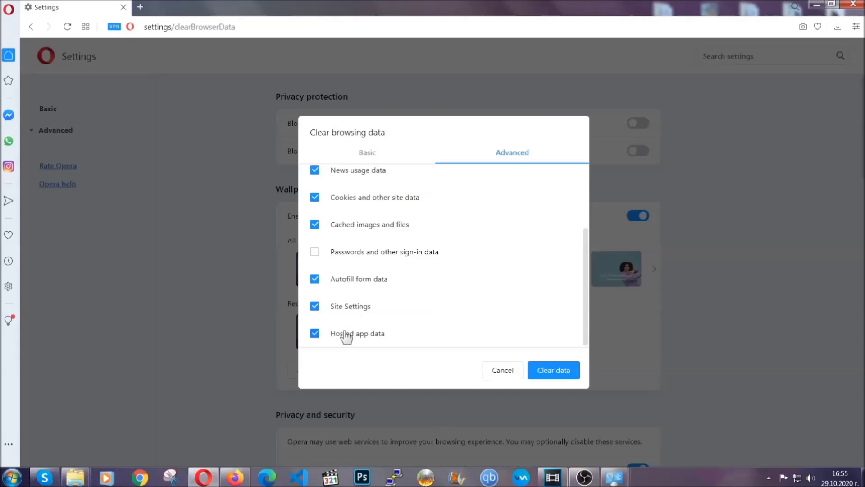
{"action": "left_click", "coordinate": [551, 372]}
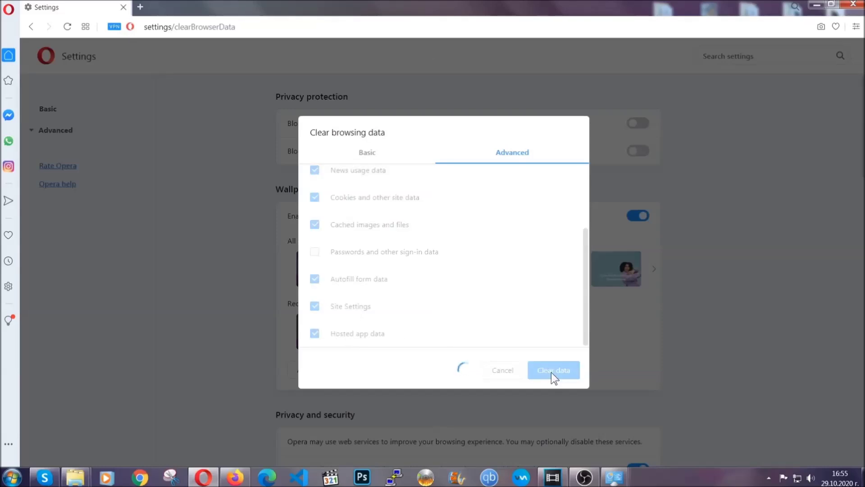